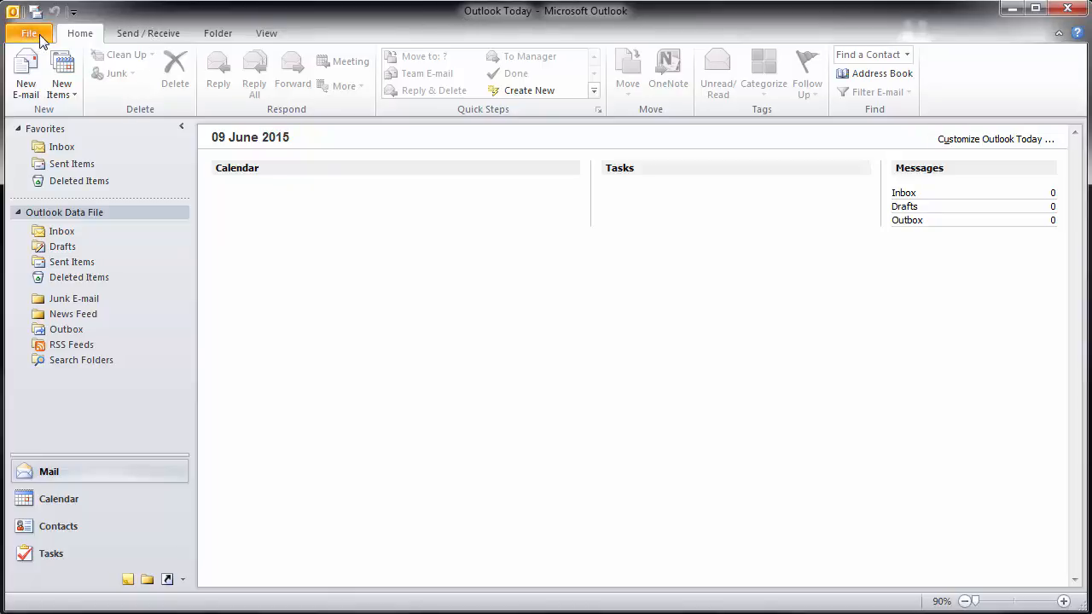
# - Open Account Settings from the File menu, showing the empty E-mail Accounts list
pyautogui.click(40, 34)
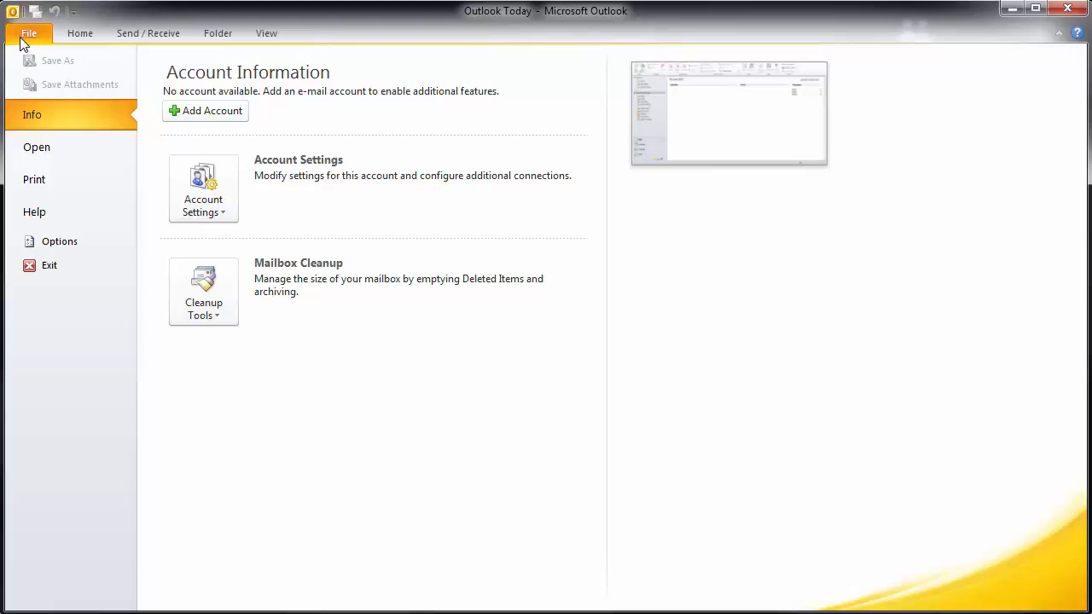
pyautogui.click(221, 188)
pyautogui.click(248, 253)
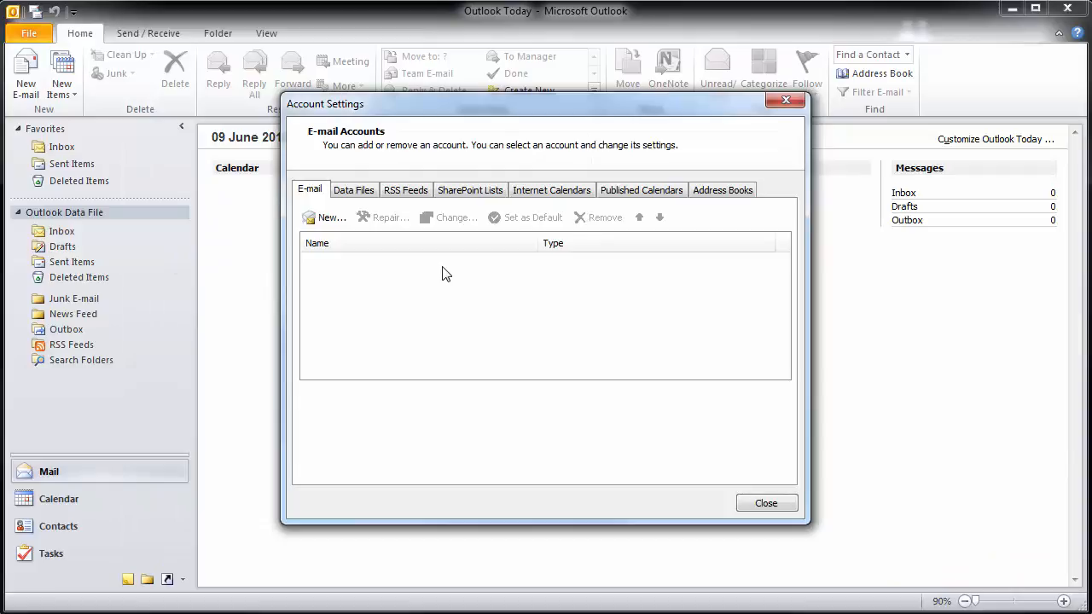
# - Start a new account with manually configured server settings and the Internet E-mail service
pyautogui.click(342, 223)
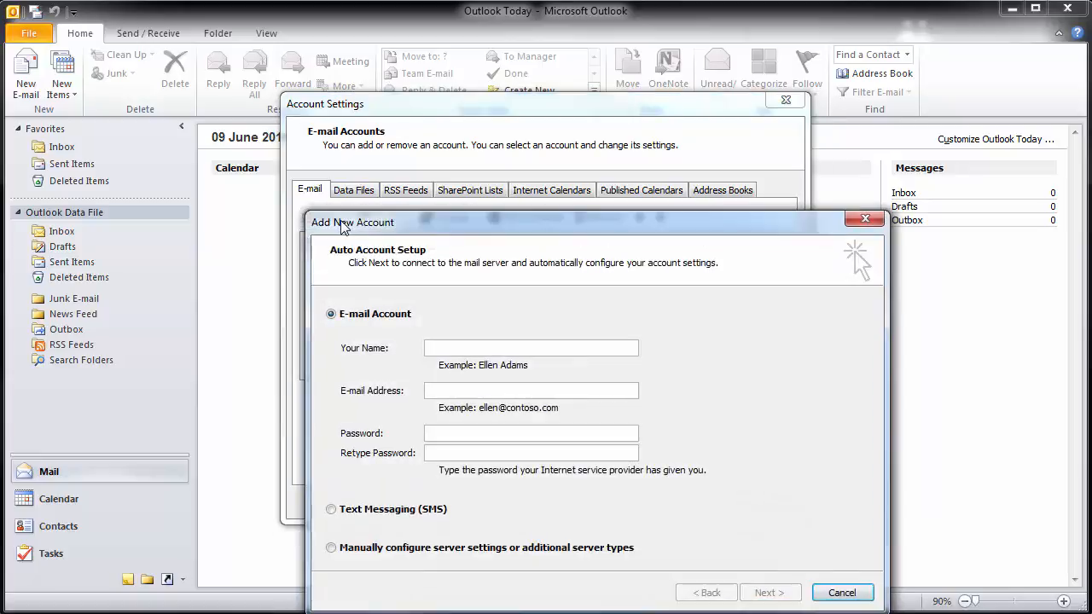
pyautogui.moveTo(502, 220); pyautogui.dragTo(440, 92)
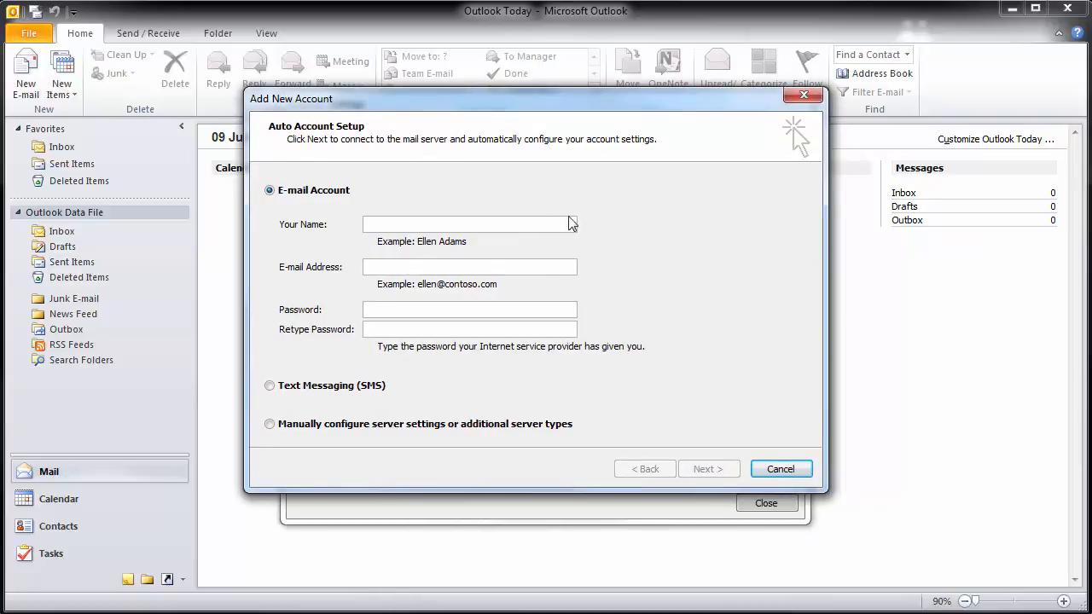
pyautogui.click(269, 427)
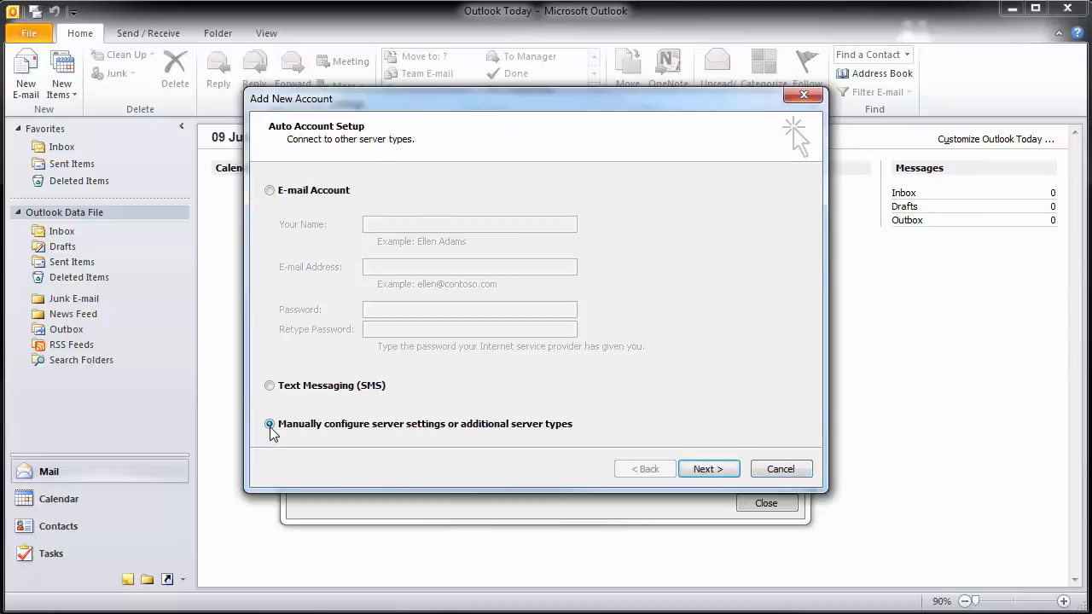
pyautogui.click(730, 469)
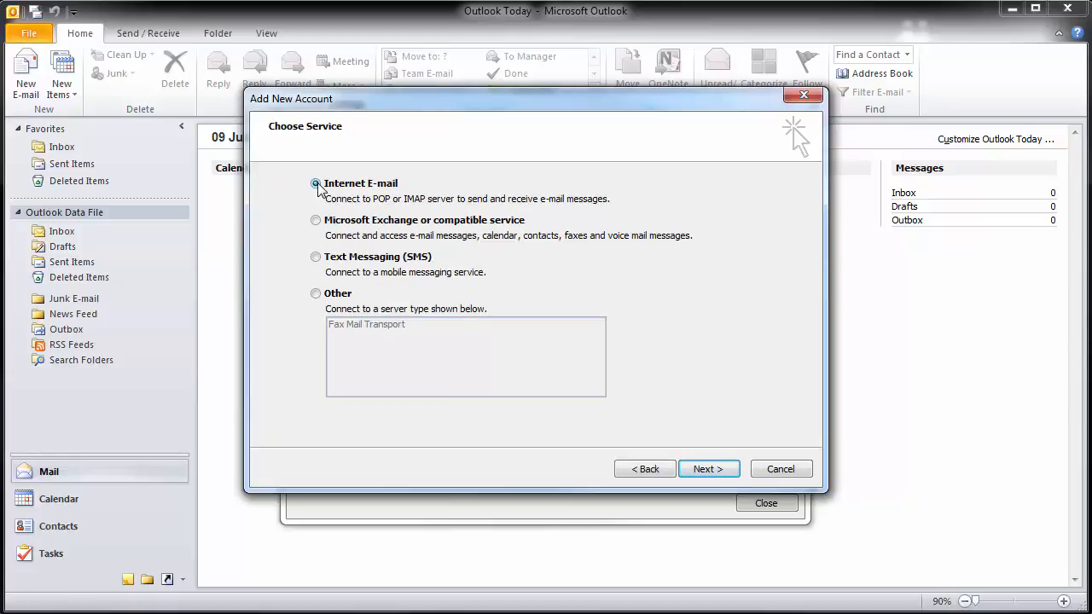
pyautogui.click(715, 469)
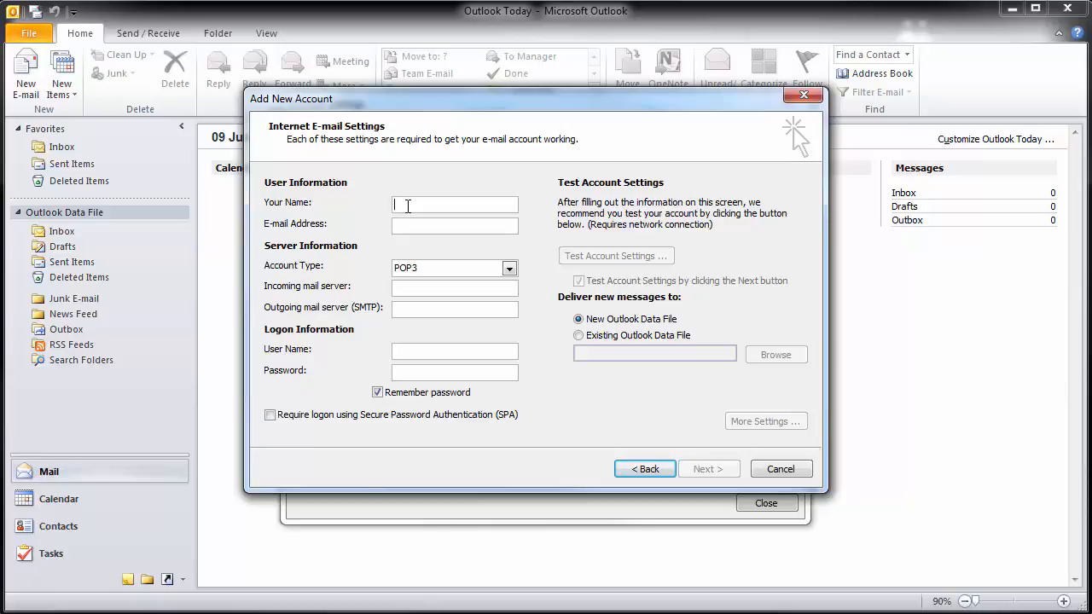
# - Enter the user's first name as Your Name and their e-mail address
pyautogui.write('Mike')
# - Change the Account Type dropdown from POP3 to IMAP
pyautogui.click(509, 269)
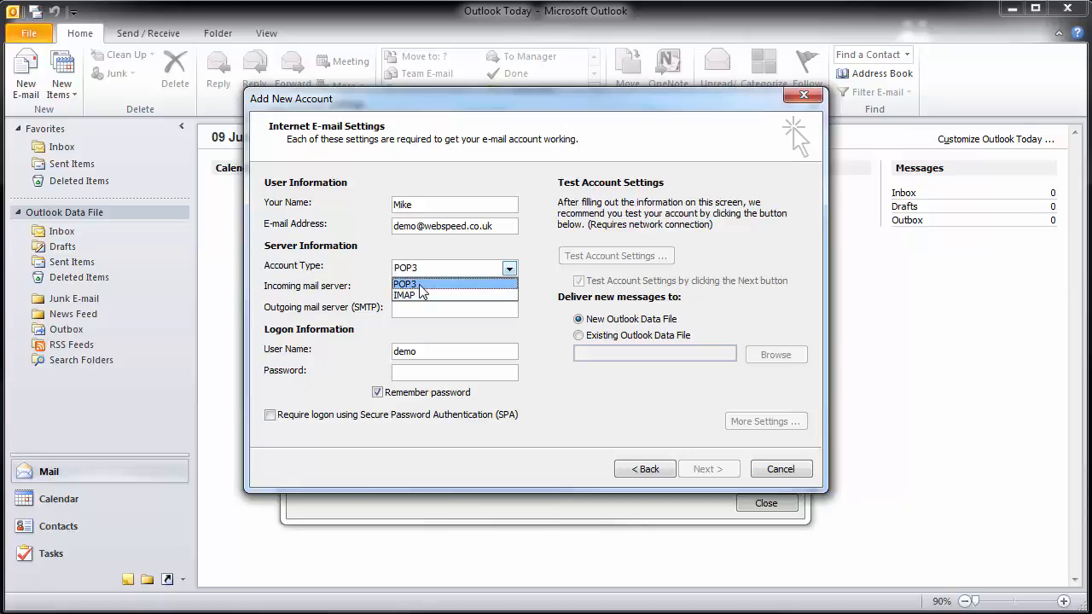
pyautogui.click(419, 285)
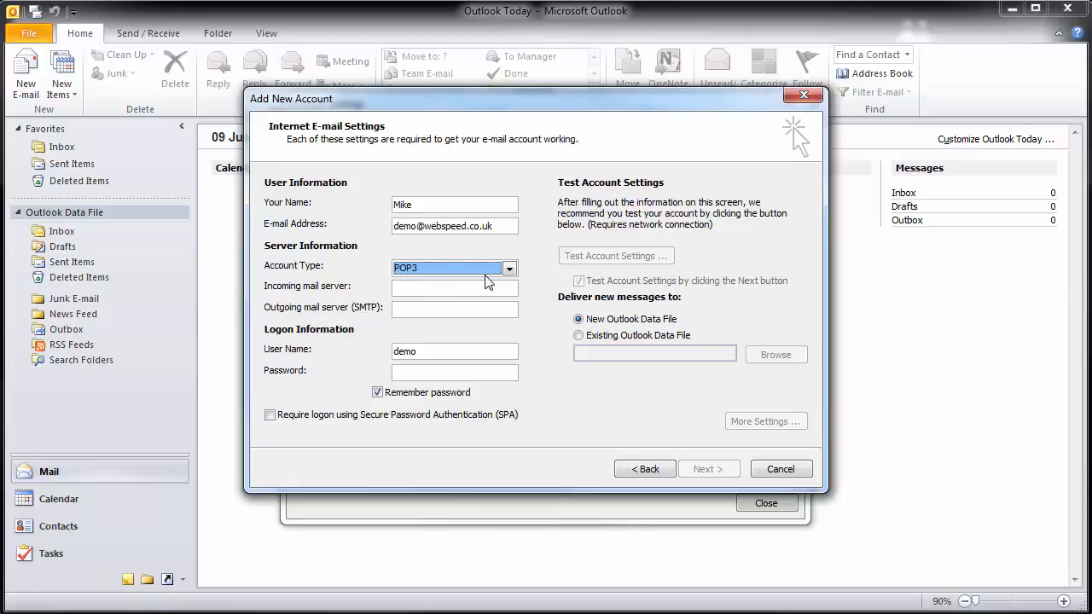
pyautogui.click(511, 269)
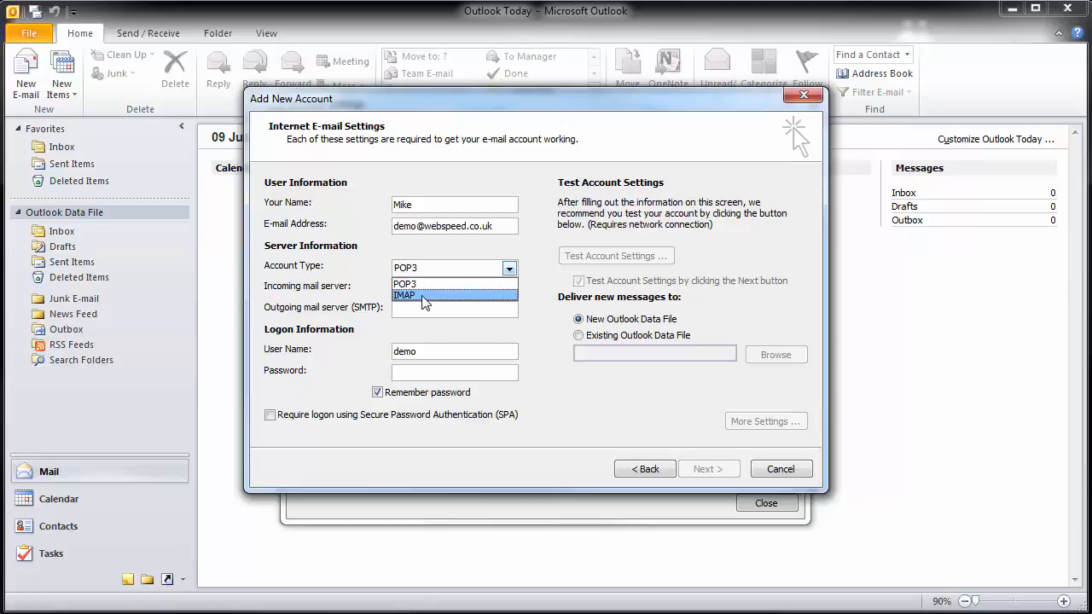
pyautogui.click(427, 296)
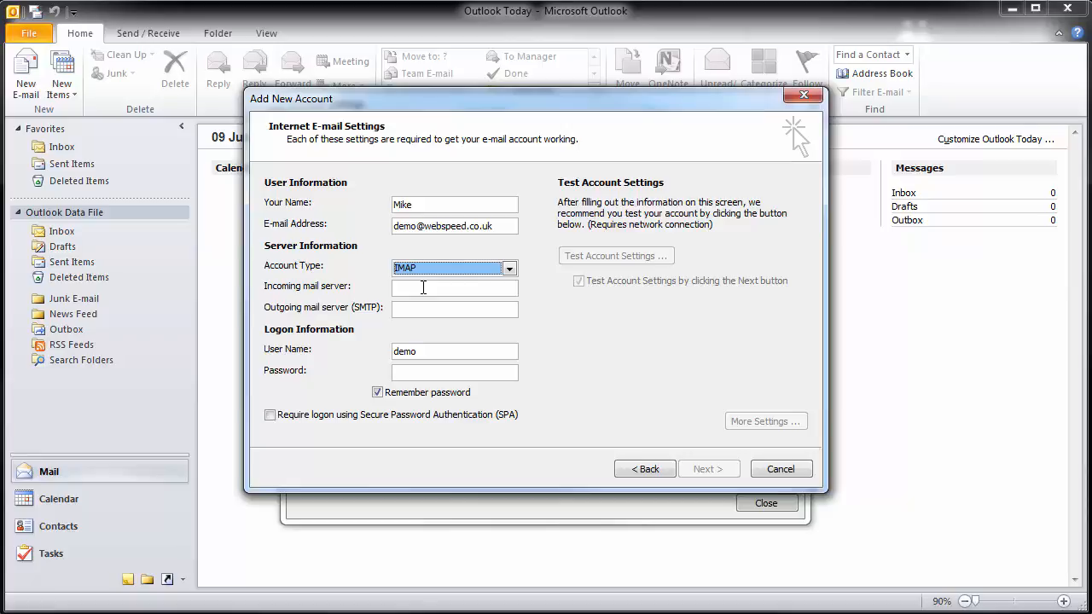
pyautogui.click(423, 287)
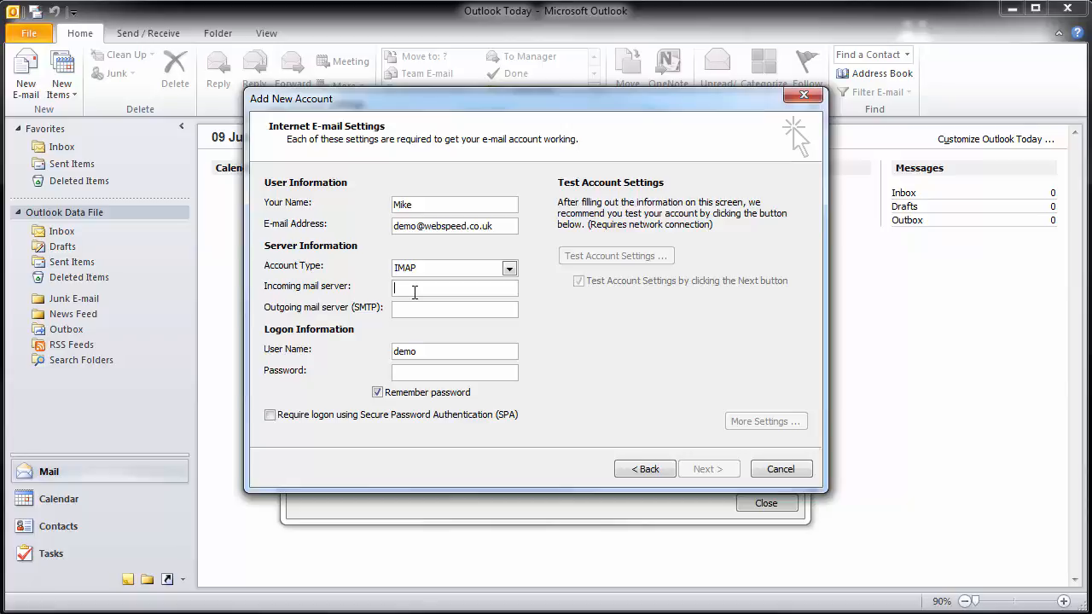
# - Set both incoming and outgoing mail servers to mailserver.webspeed.co.uk
pyautogui.write('mailserver.webspeed.co.uk')
pyautogui.click(404, 307)
pyautogui.moveTo(513, 290); pyautogui.dragTo(371, 288)
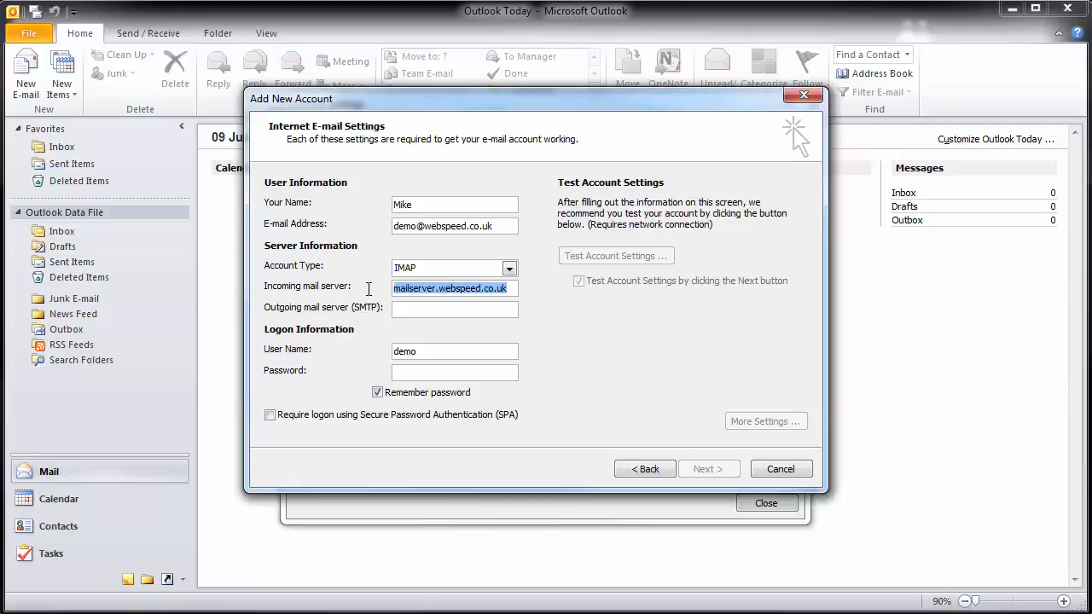
pyautogui.hotkey('ctrl', 'c')
pyautogui.click(431, 309)
pyautogui.hotkey('ctrl', 'v')
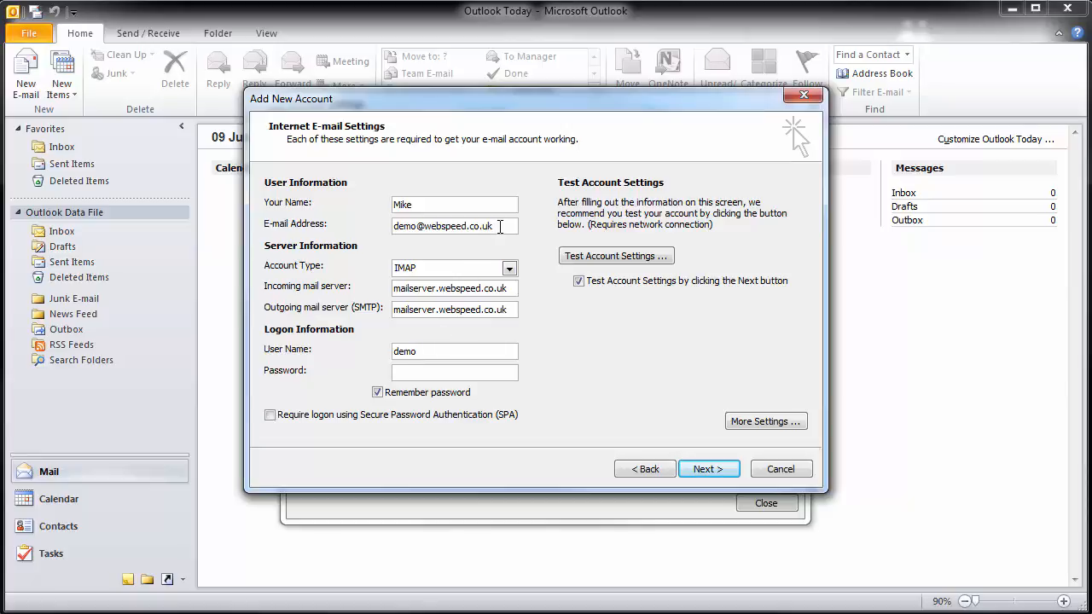
# - Replace the User Name with the full e-mail address and enter the account password
pyautogui.moveTo(500, 226); pyautogui.dragTo(381, 223)
pyautogui.click(462, 353)
pyautogui.doubleClick(415, 351)
pyautogui.hotkey('ctrl', 'v')
pyautogui.write('*************')
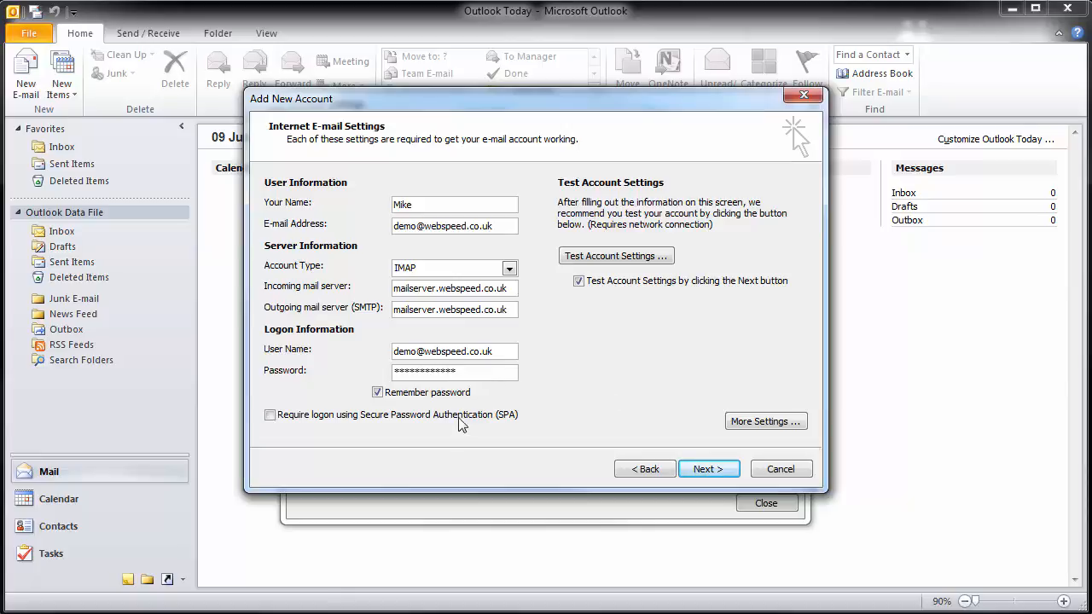
# - Set TLS encryption for incoming IMAP (port 143) and outgoing SMTP (port 25), then confirm
pyautogui.click(783, 425)
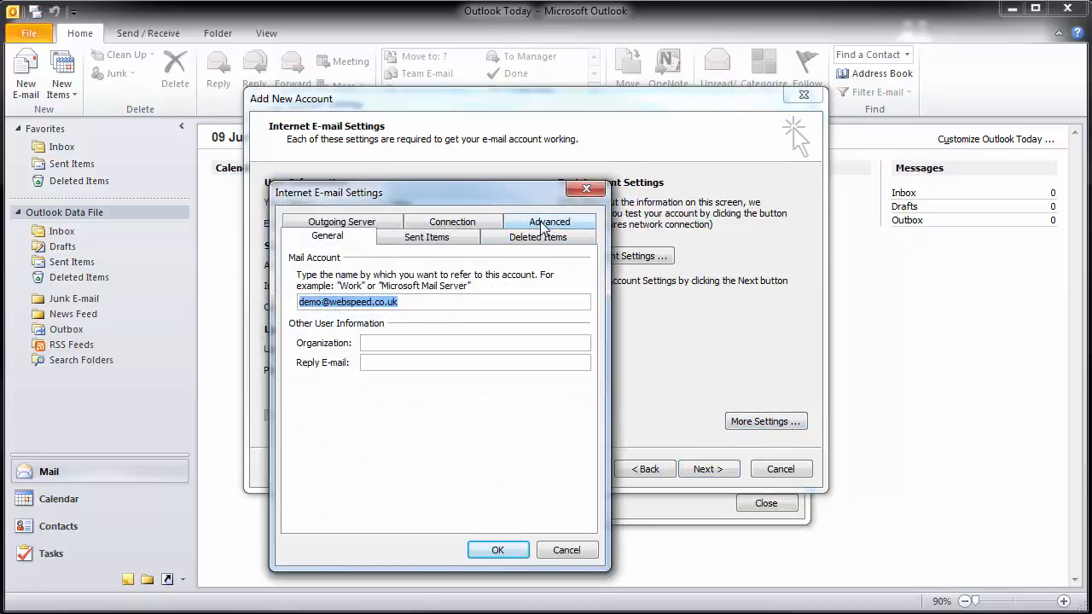
pyautogui.click(546, 223)
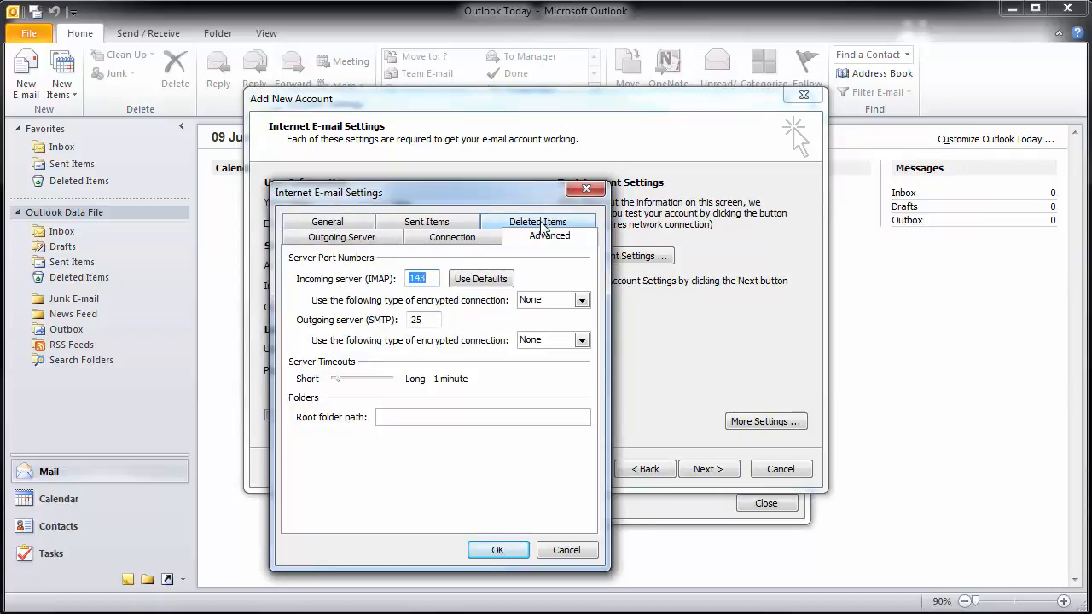
pyautogui.click(430, 276)
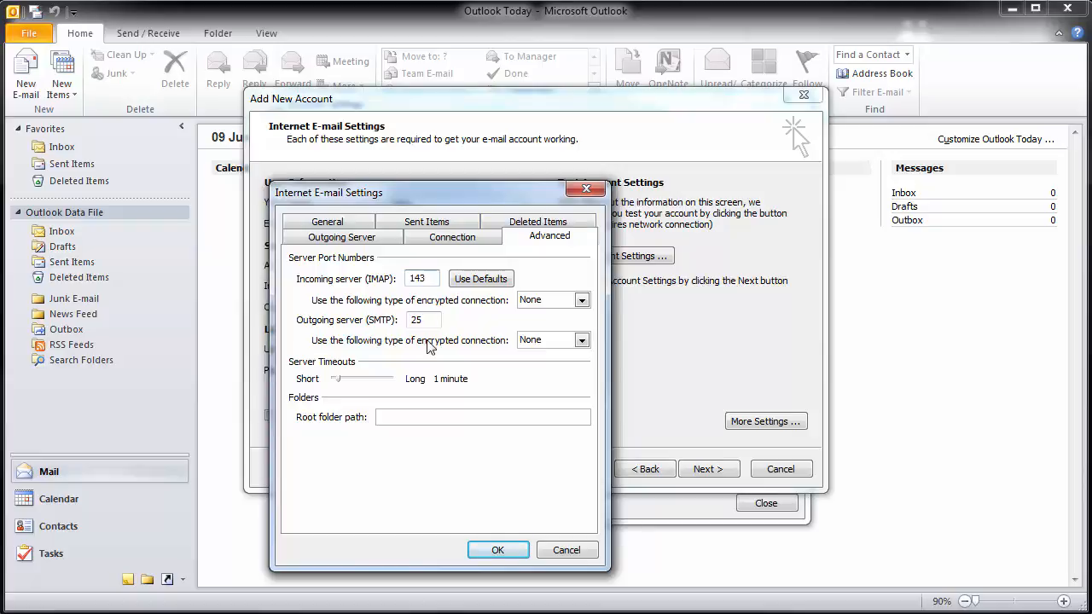
pyautogui.click(581, 300)
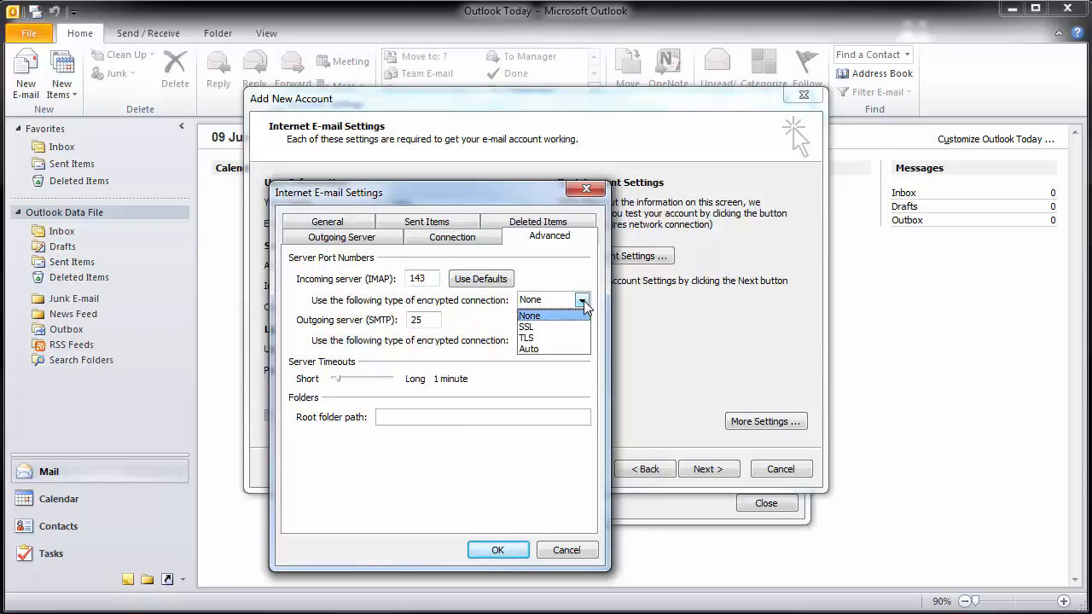
pyautogui.click(537, 338)
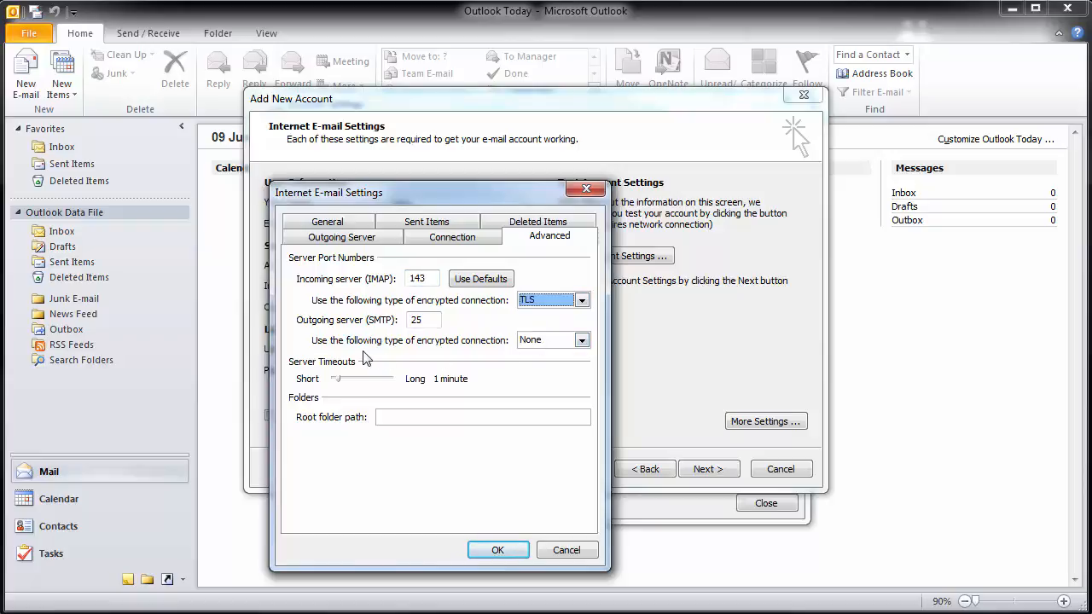
pyautogui.click(582, 341)
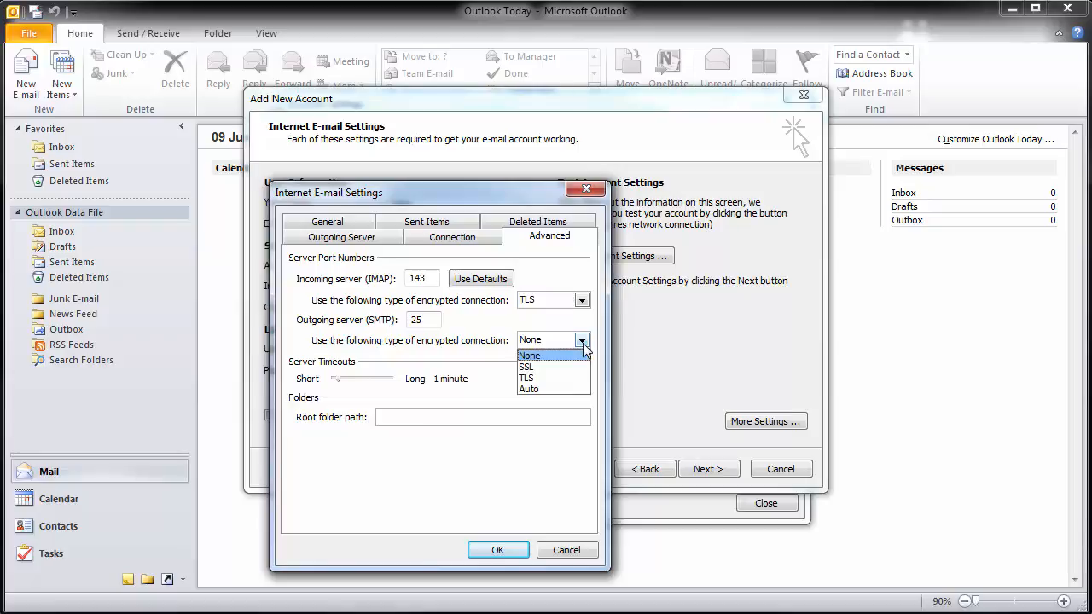
pyautogui.click(537, 376)
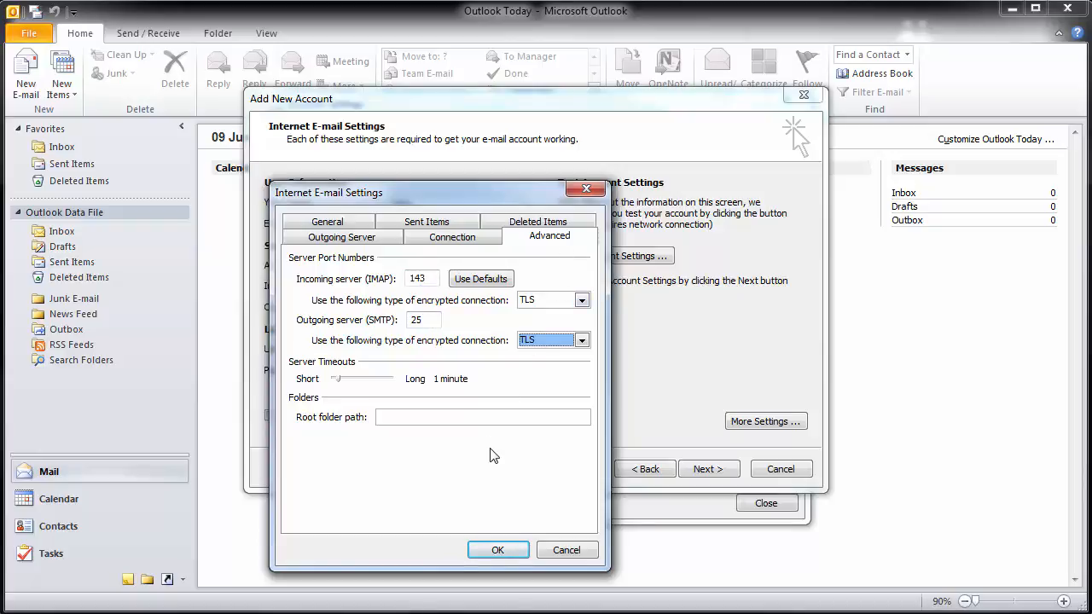
pyautogui.click(499, 552)
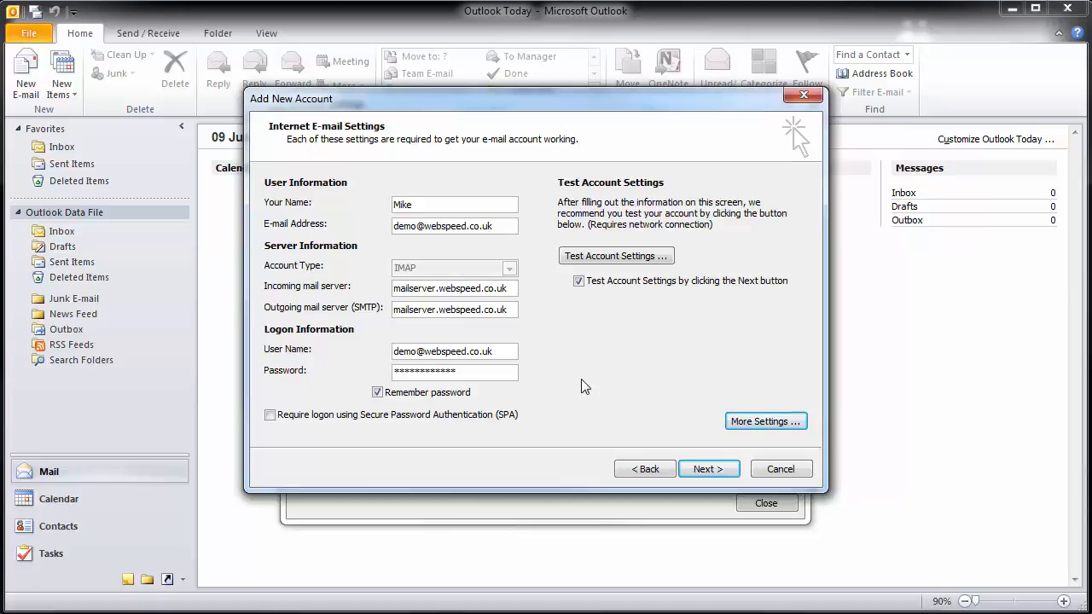
# - Tick 'My outgoing server (SMTP) requires authentication' using the incoming server's logon, and save
pyautogui.click(775, 423)
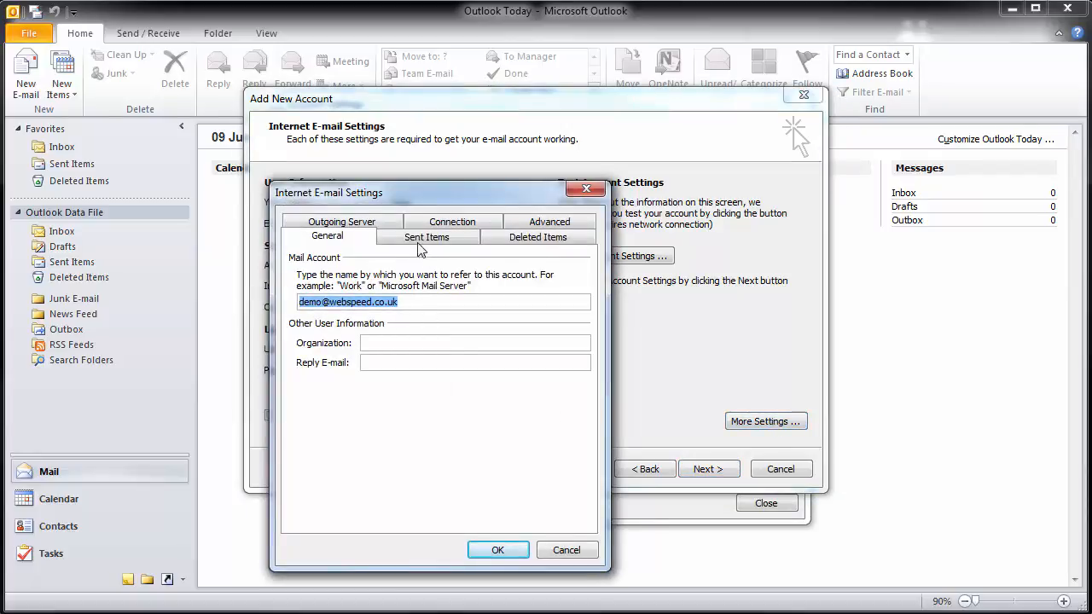
pyautogui.click(350, 223)
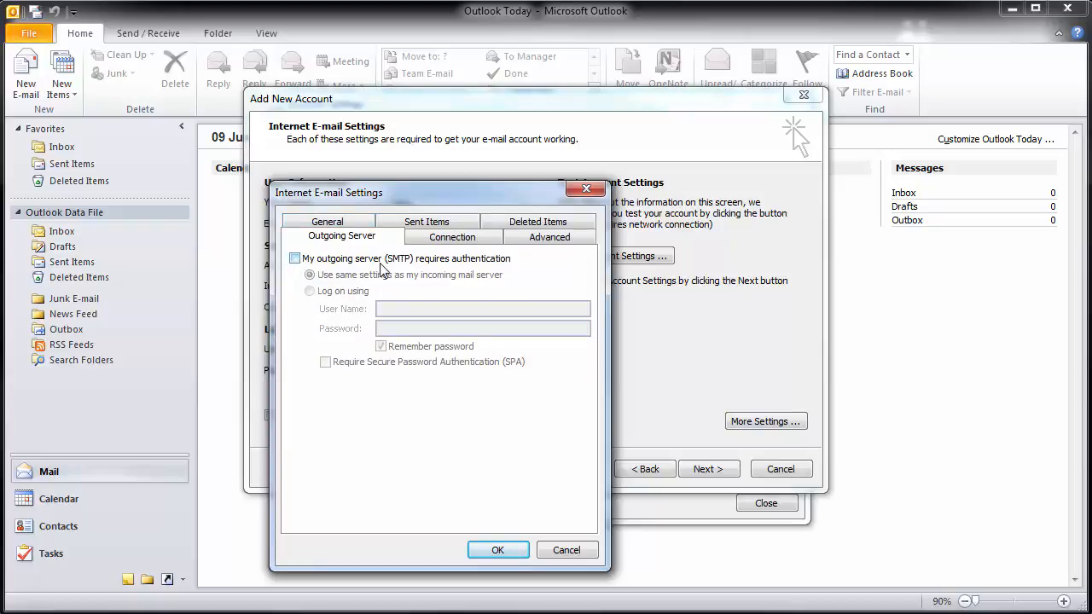
pyautogui.click(294, 260)
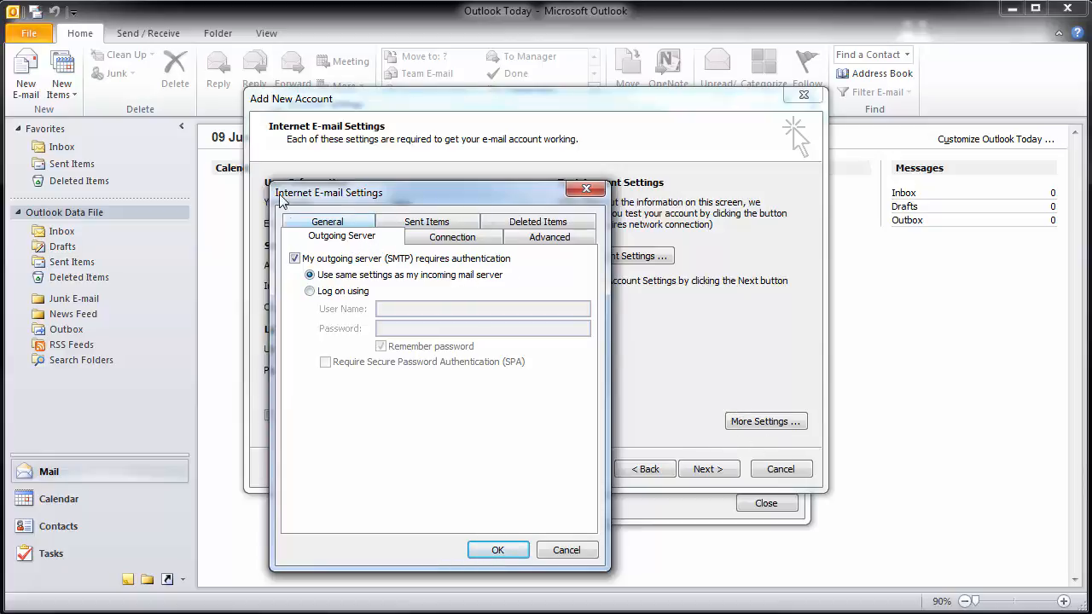
pyautogui.click(556, 238)
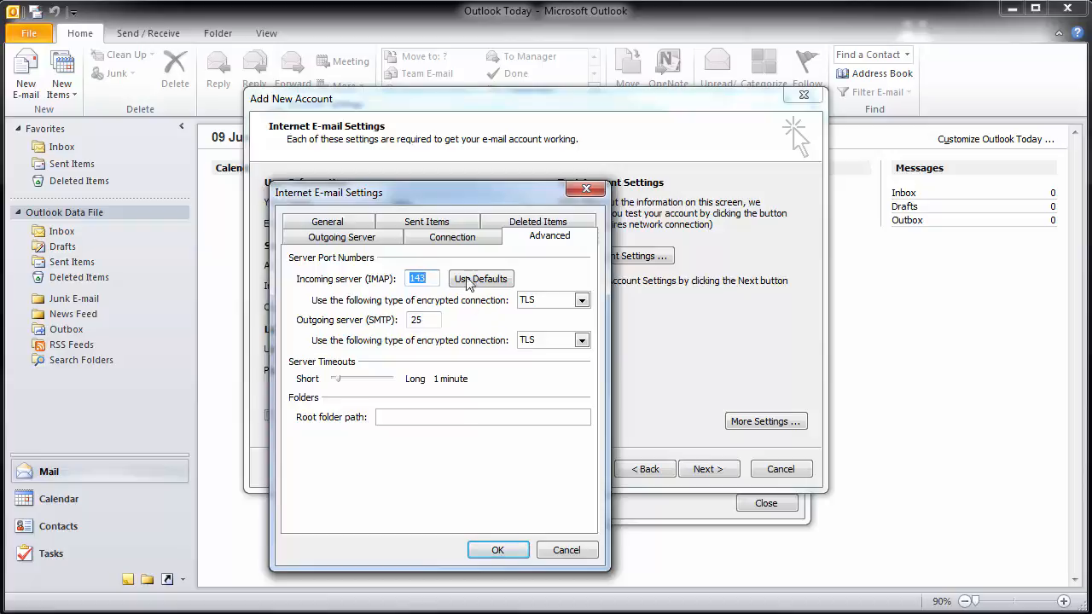
pyautogui.click(351, 239)
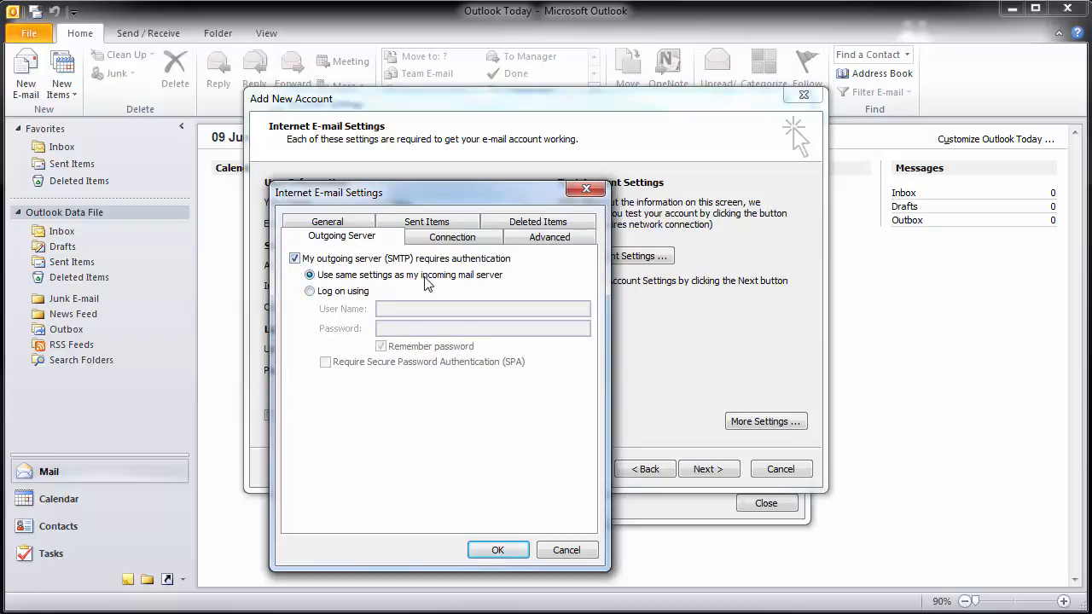
pyautogui.click(504, 551)
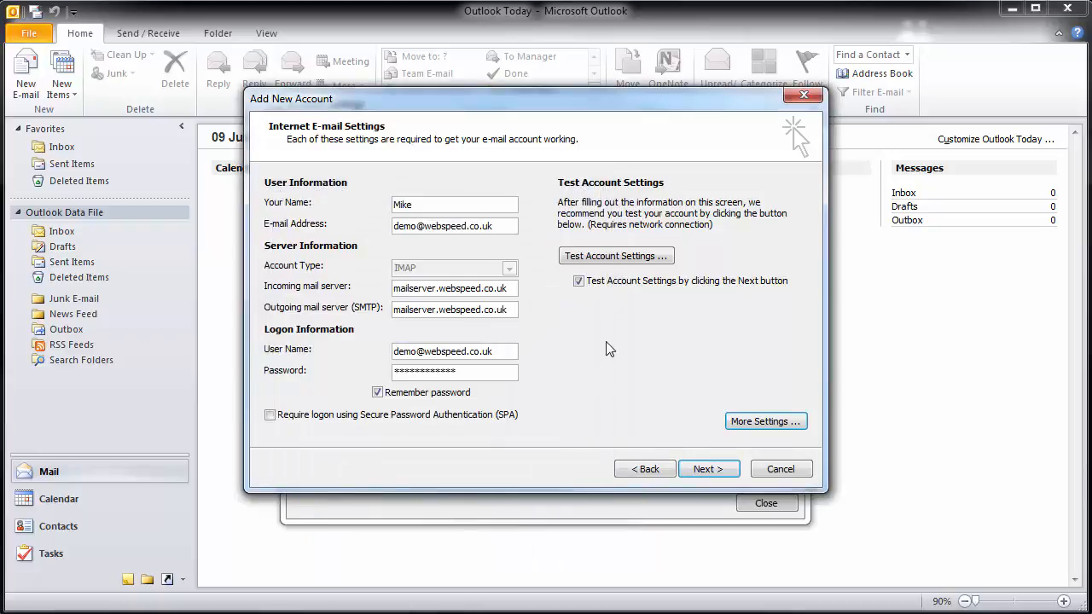
# - Run Test Account Settings successfully, untick retesting on Next, and continue the wizard
pyautogui.click(616, 257)
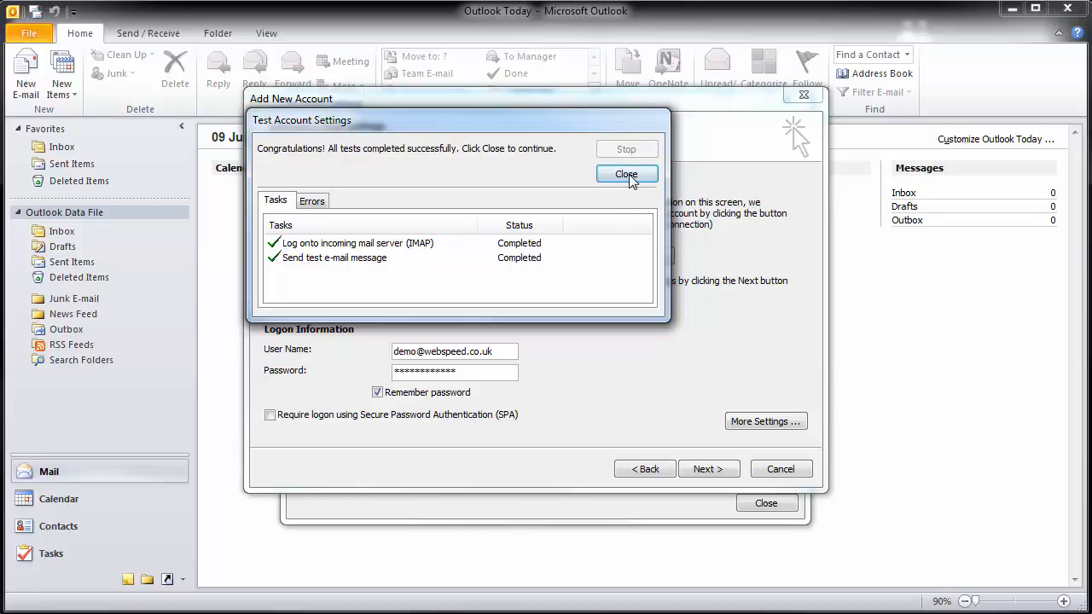
pyautogui.click(630, 176)
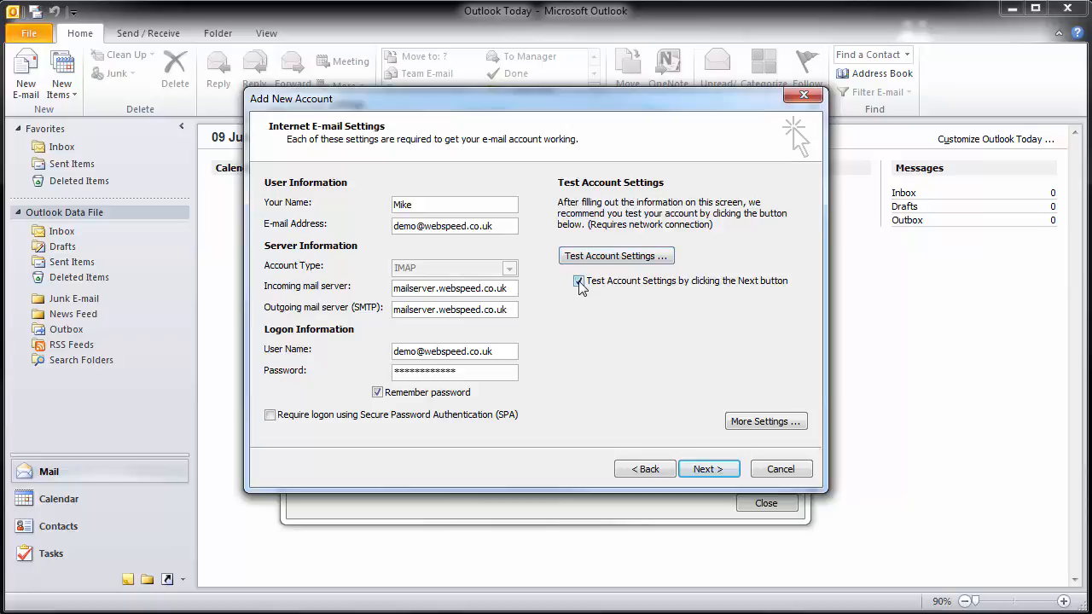
pyautogui.click(579, 281)
pyautogui.click(706, 468)
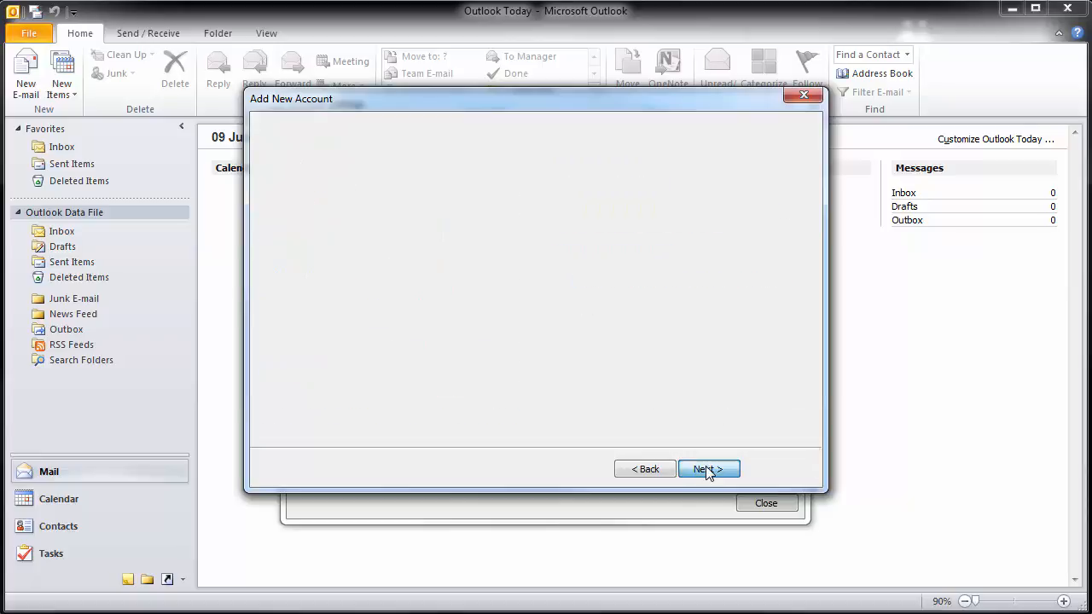
# - Finish the Add New Account wizard and close the Account Settings dialog
pyautogui.click(709, 470)
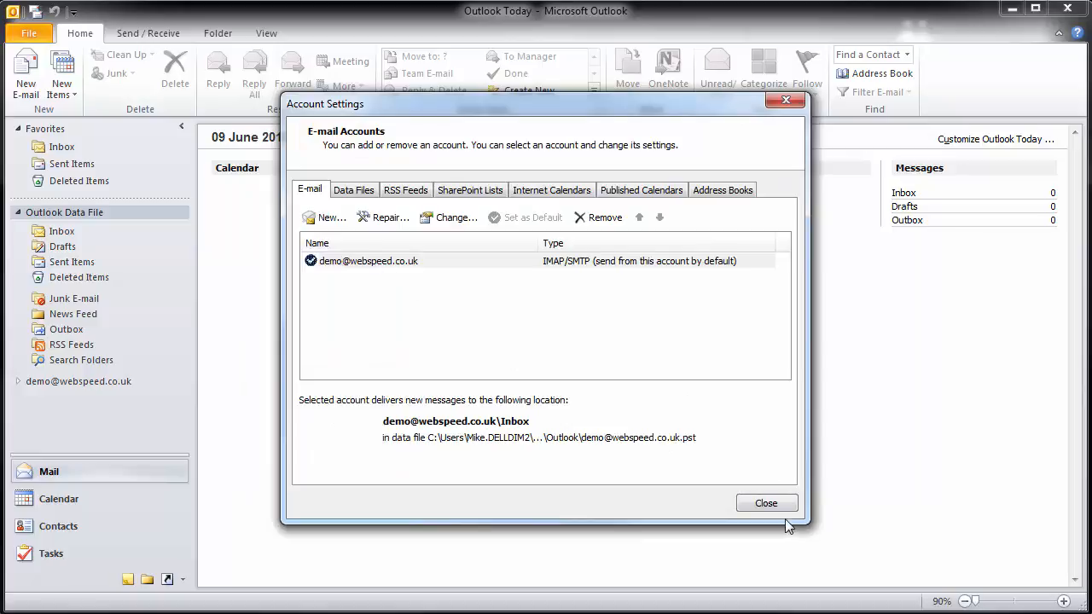
pyautogui.click(765, 505)
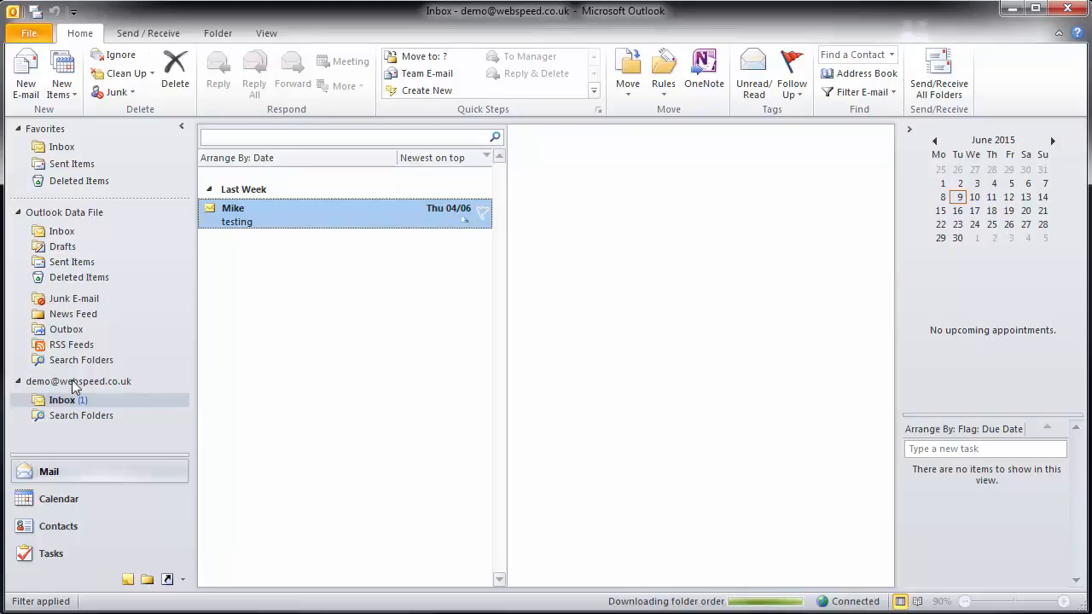
# - Collapse the Outlook Data File folders and show the new IMAP account's Inbox
pyautogui.click(18, 213)
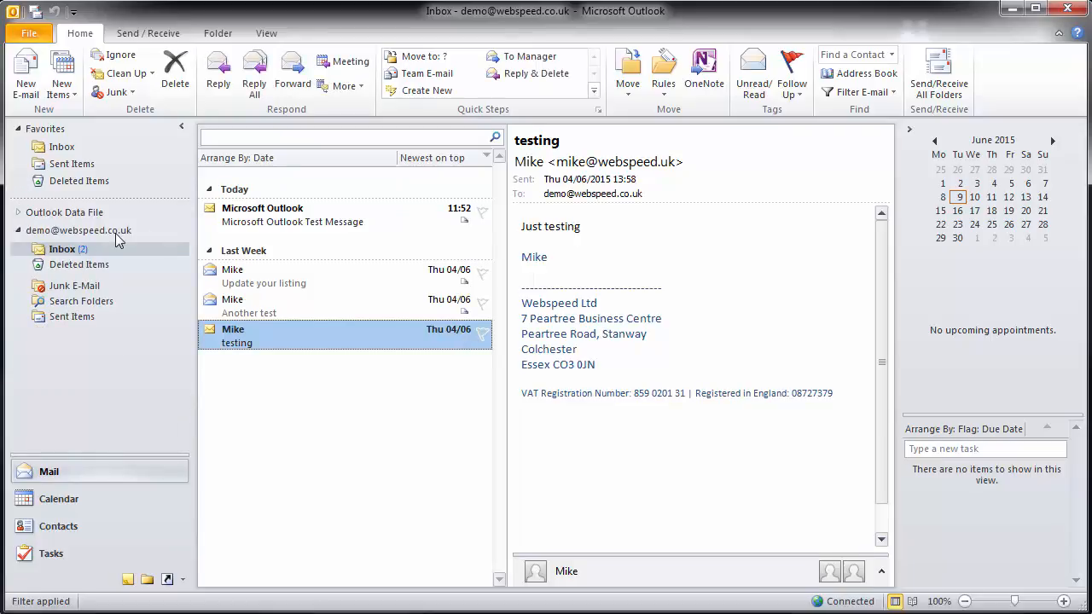
pyautogui.click(72, 252)
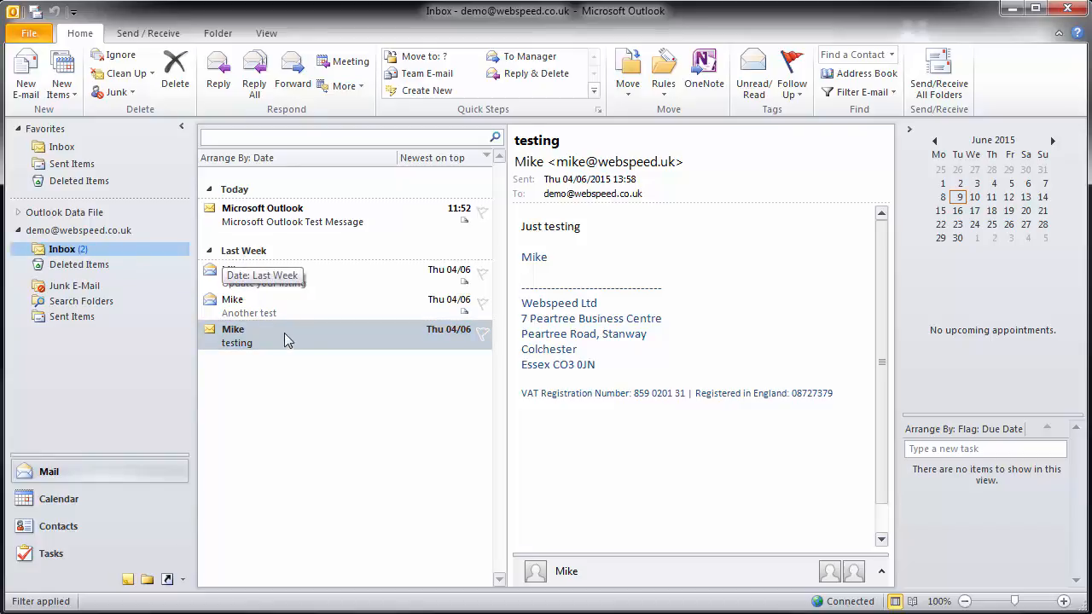